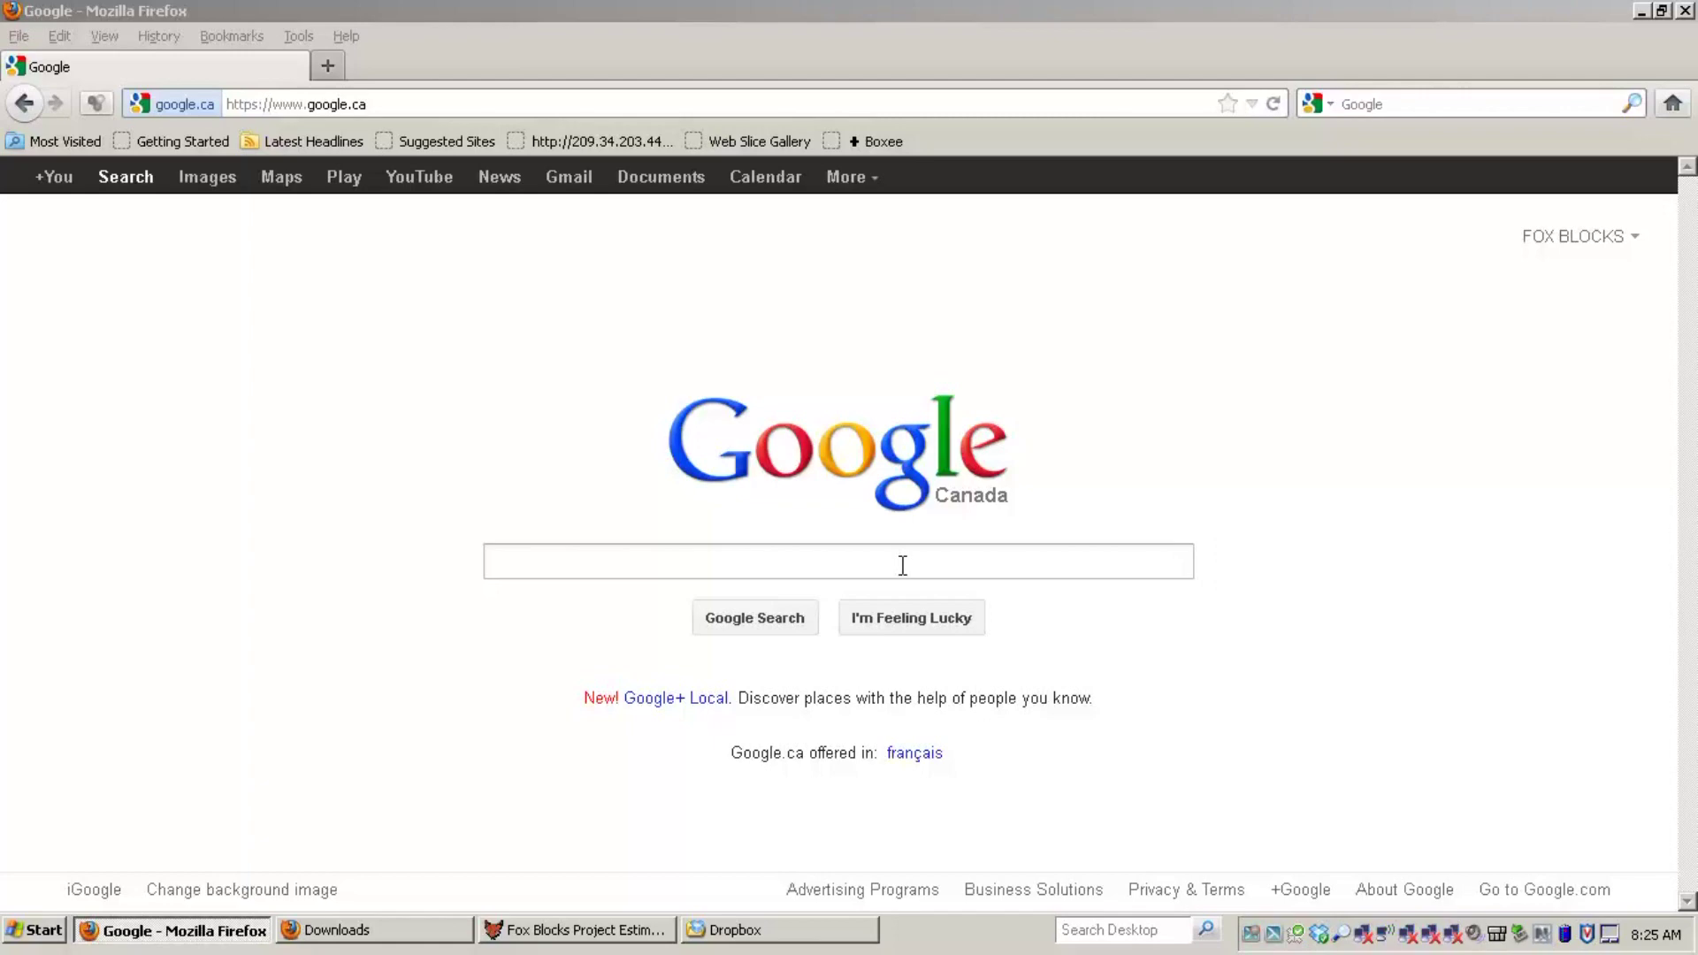
Step: Search Google for foxblocks and open the foxblocks.com result
left_click(903, 566)
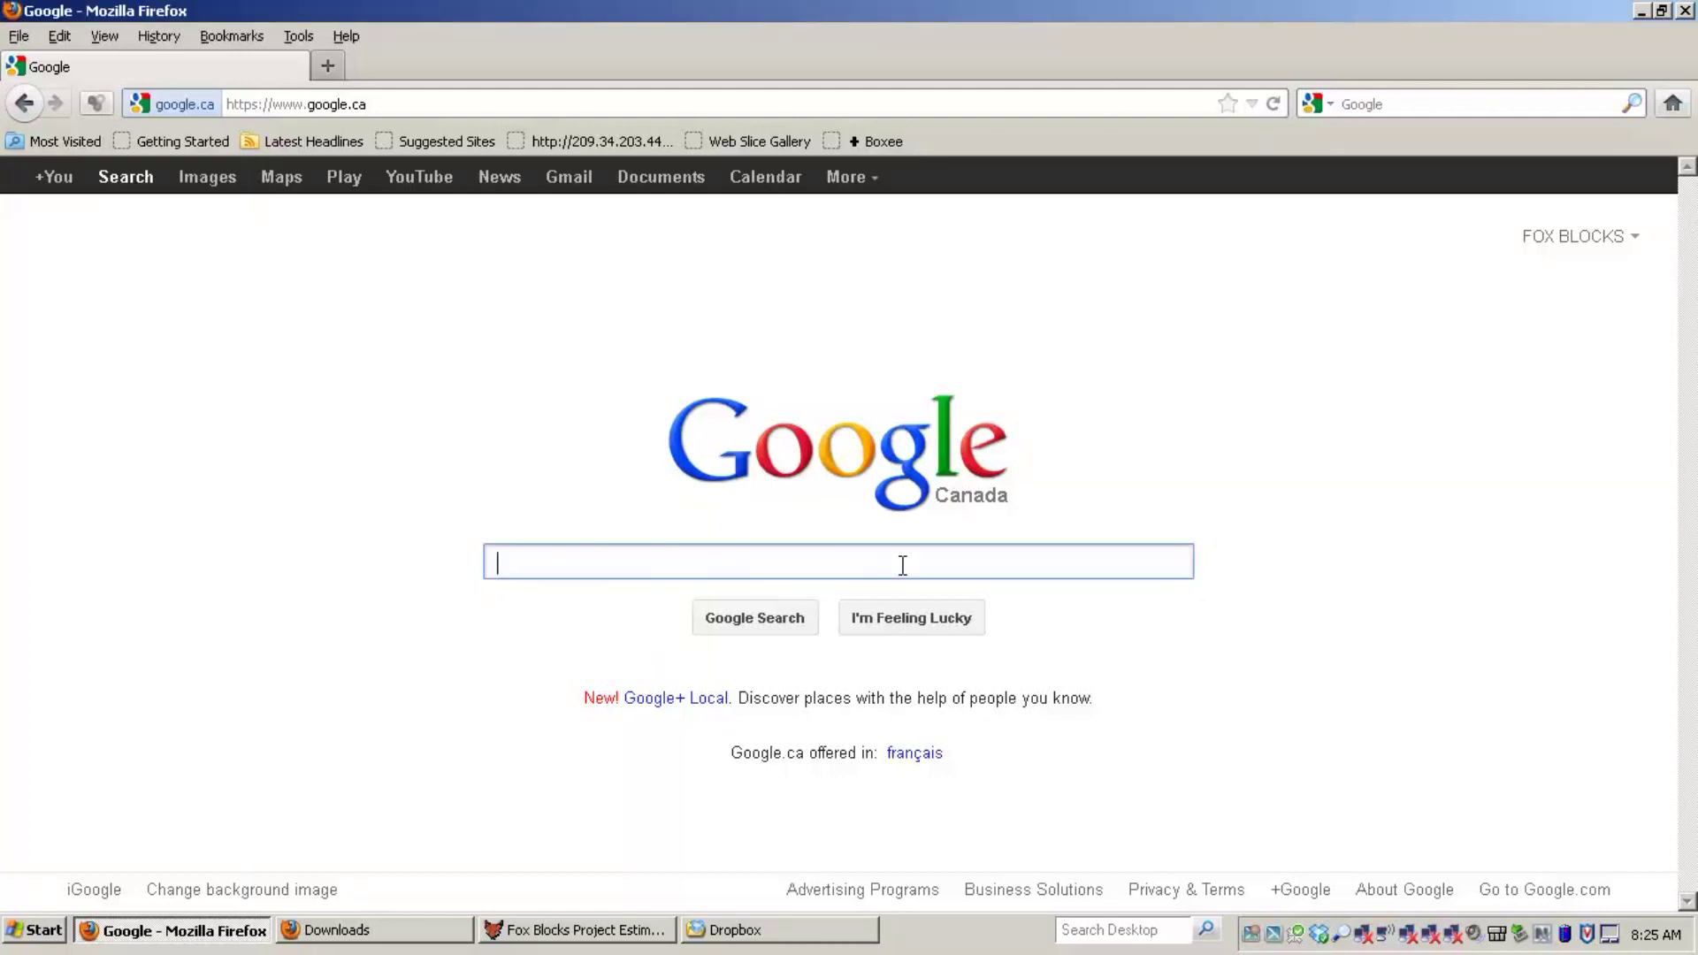
type("foxb")
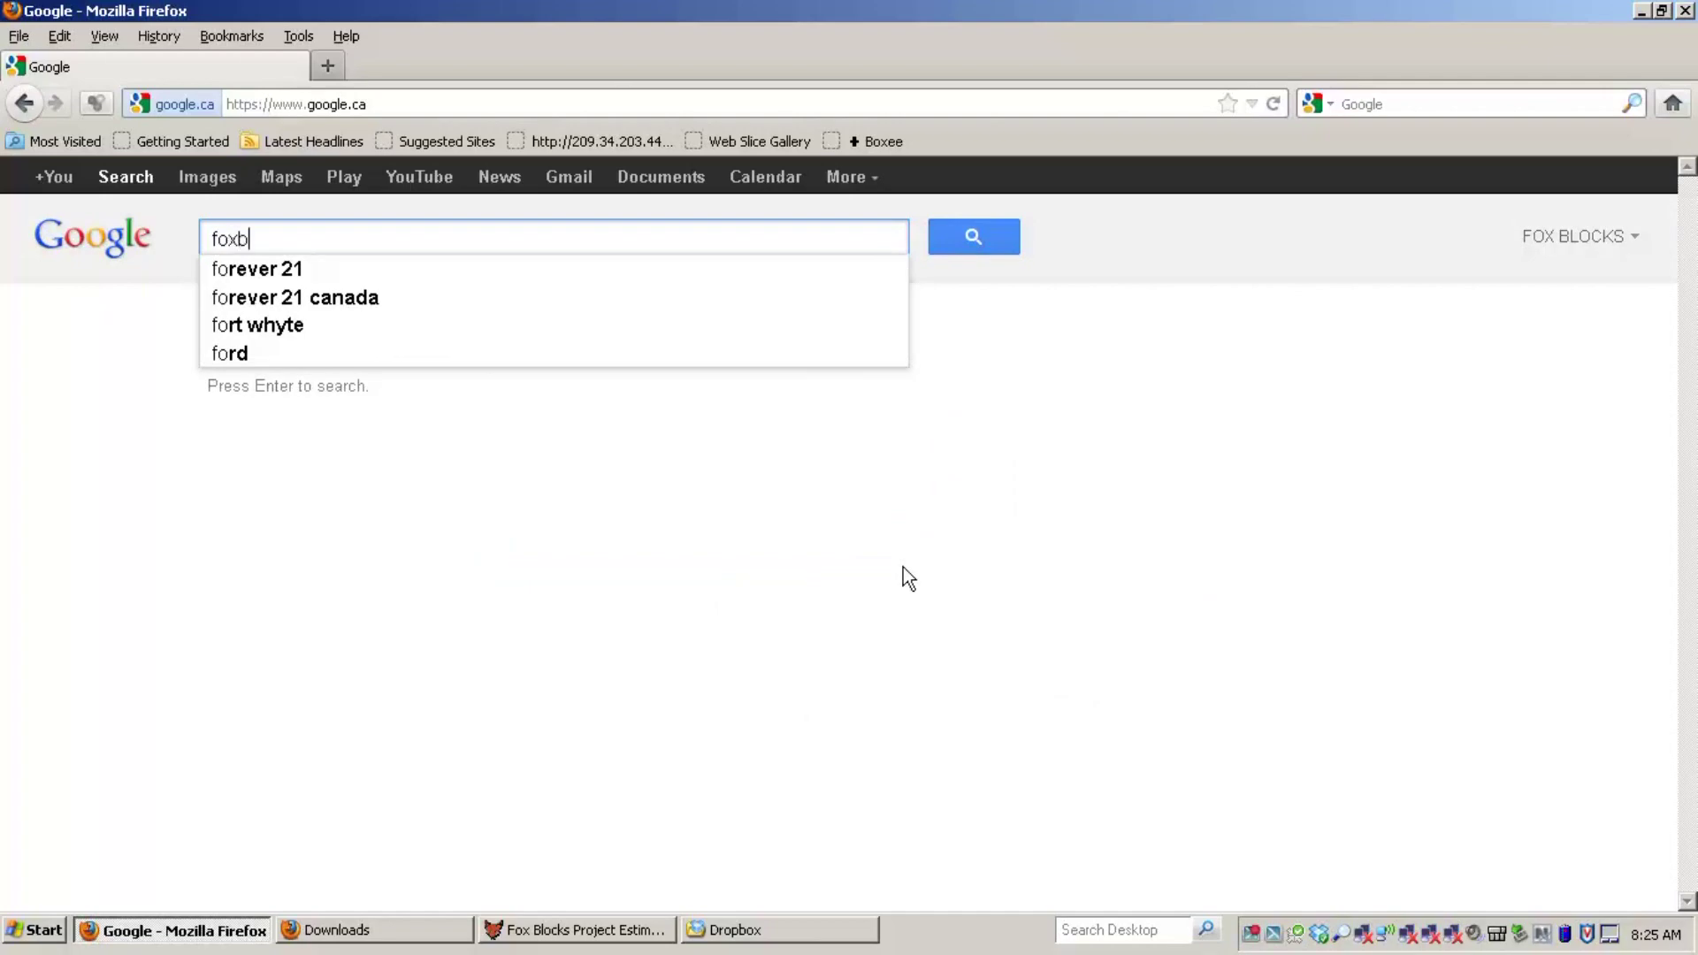
type("locks")
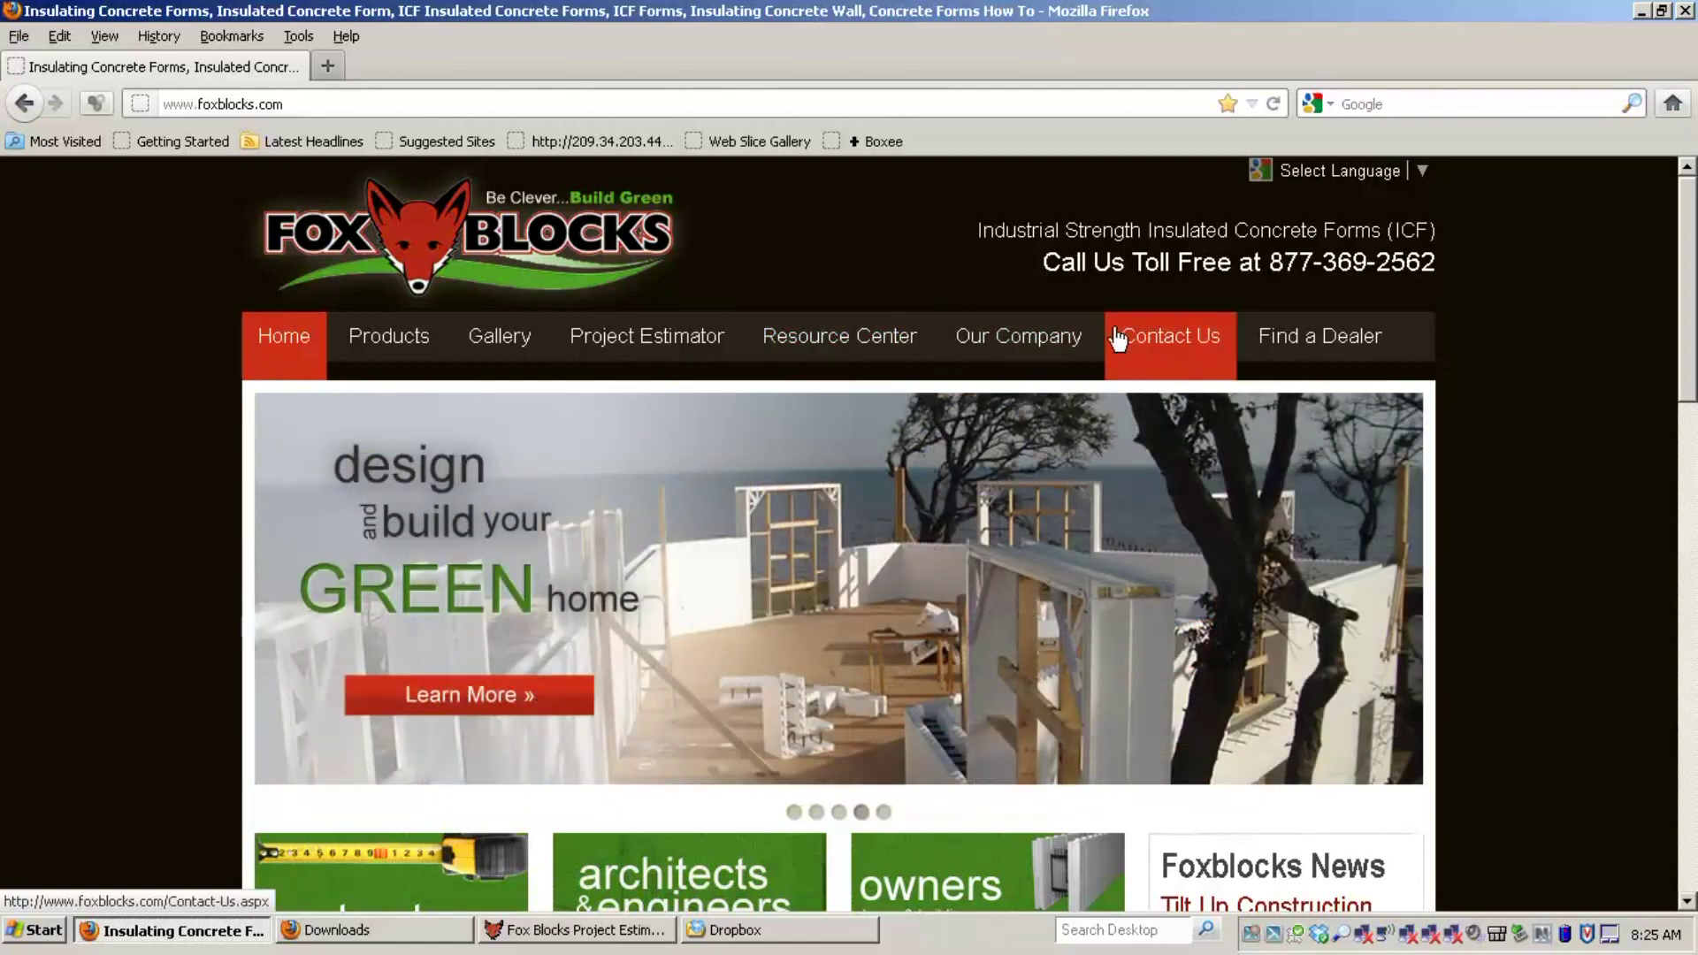
left_click(694, 359)
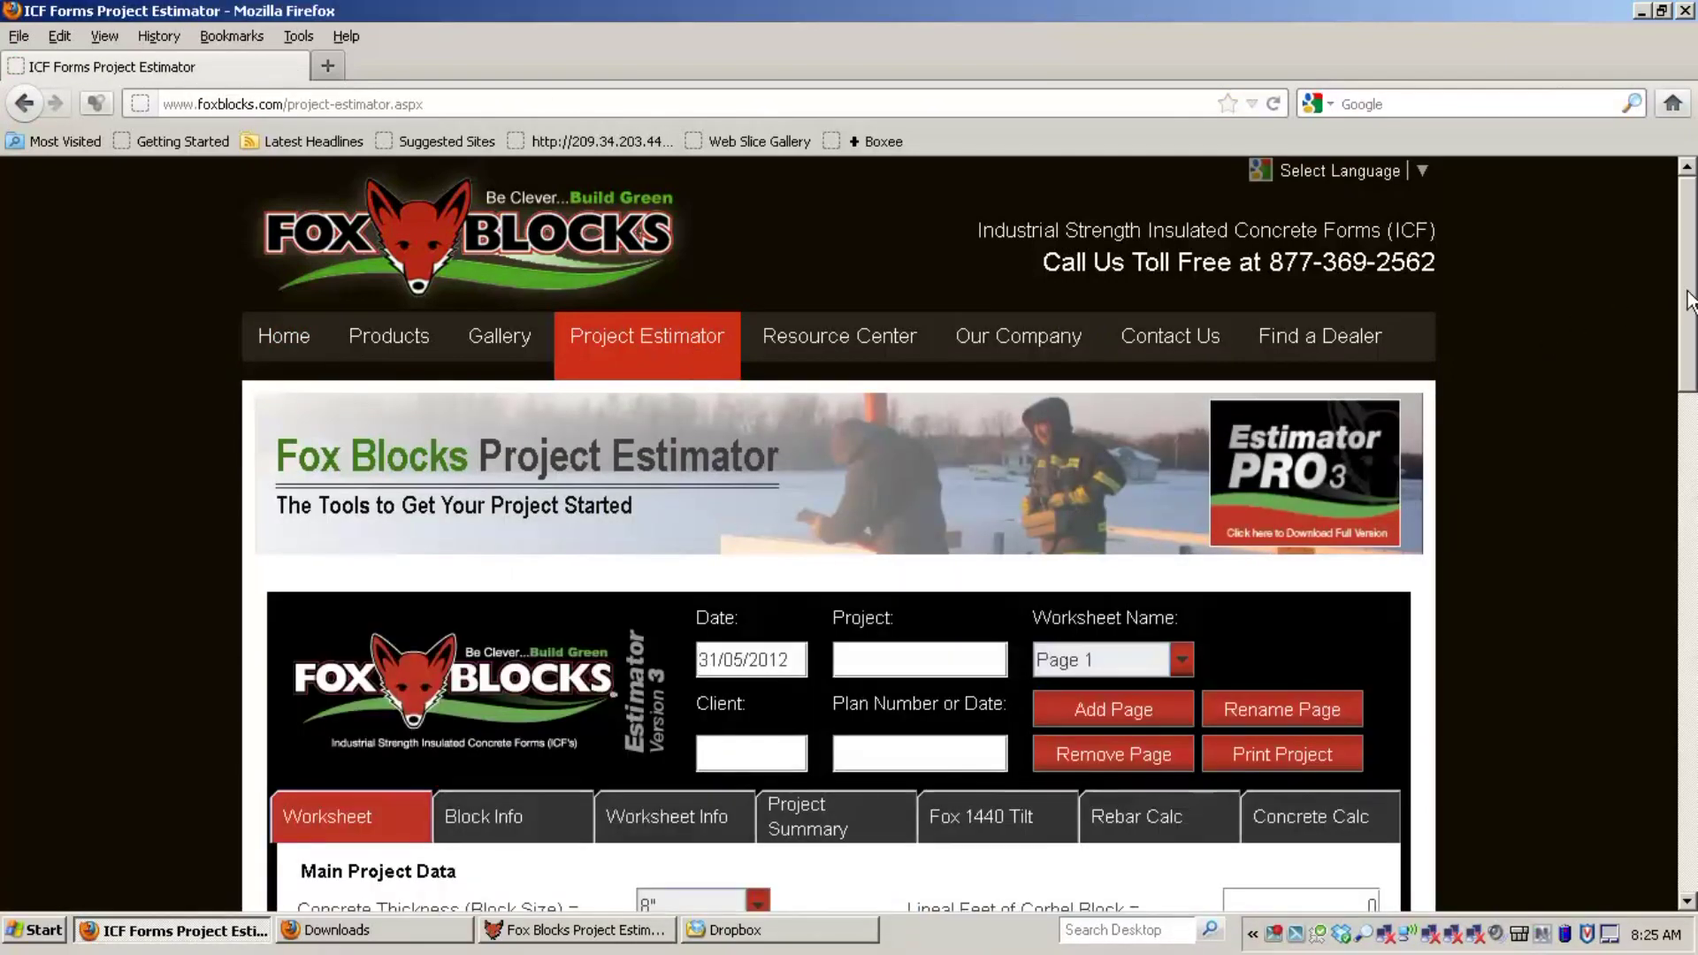
left_click_drag(1693, 299, 1694, 422)
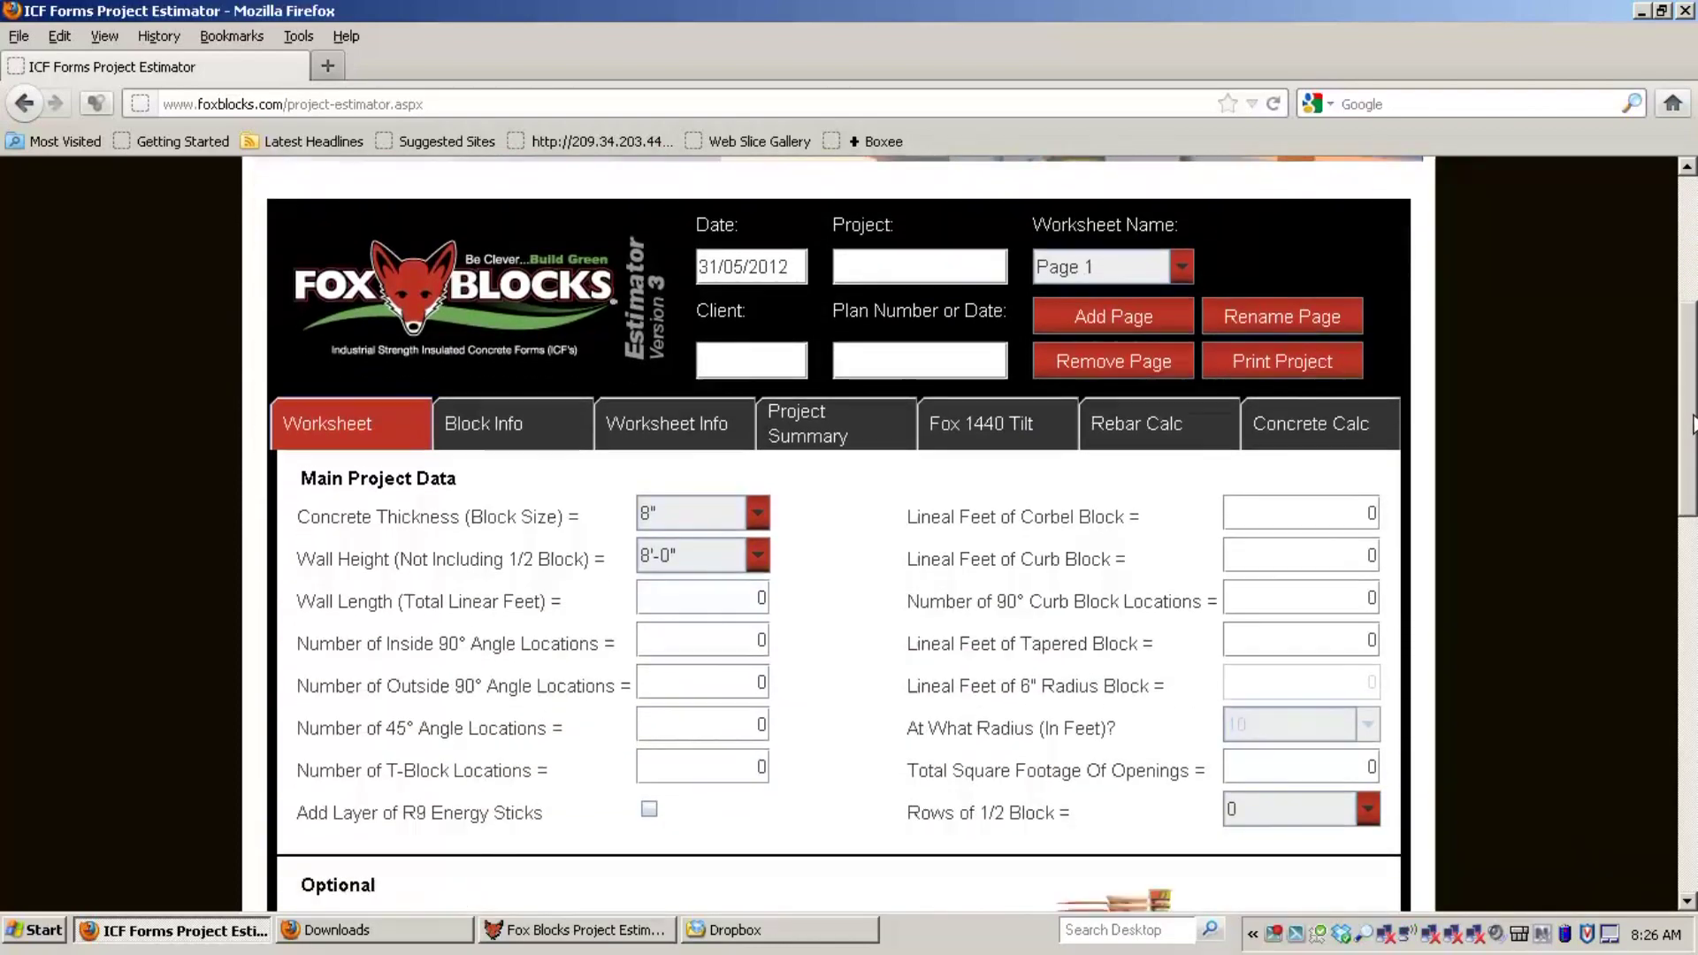
left_click_drag(1694, 423, 1694, 425)
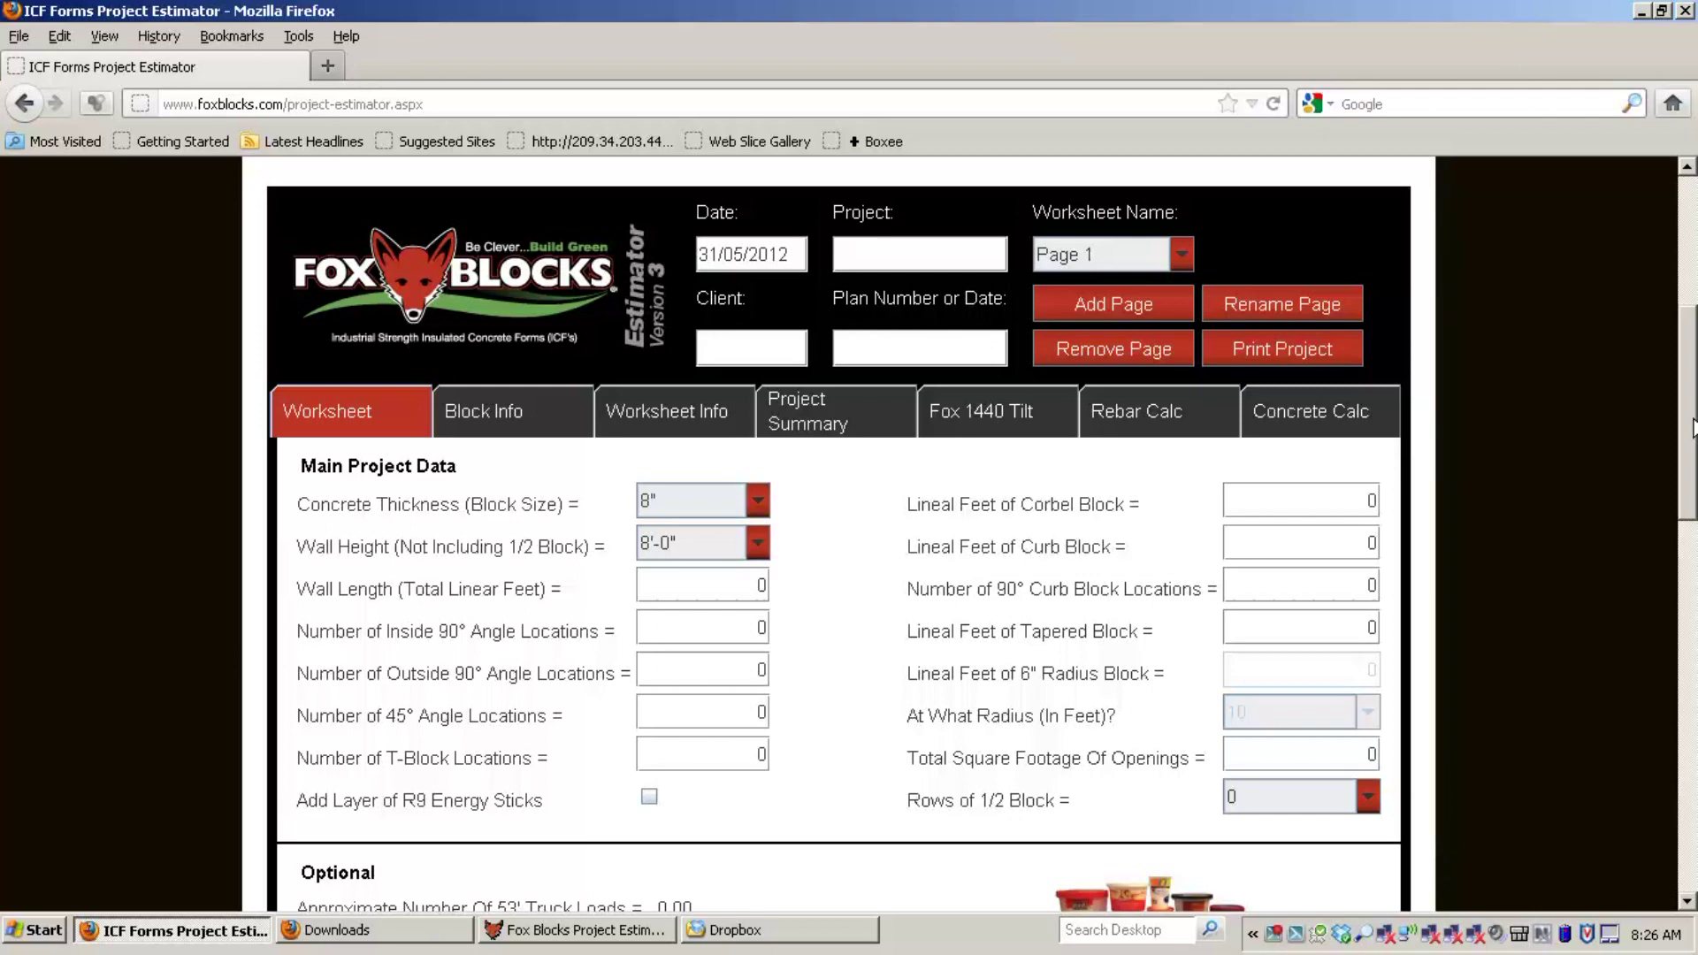
left_click_drag(1693, 424, 1694, 597)
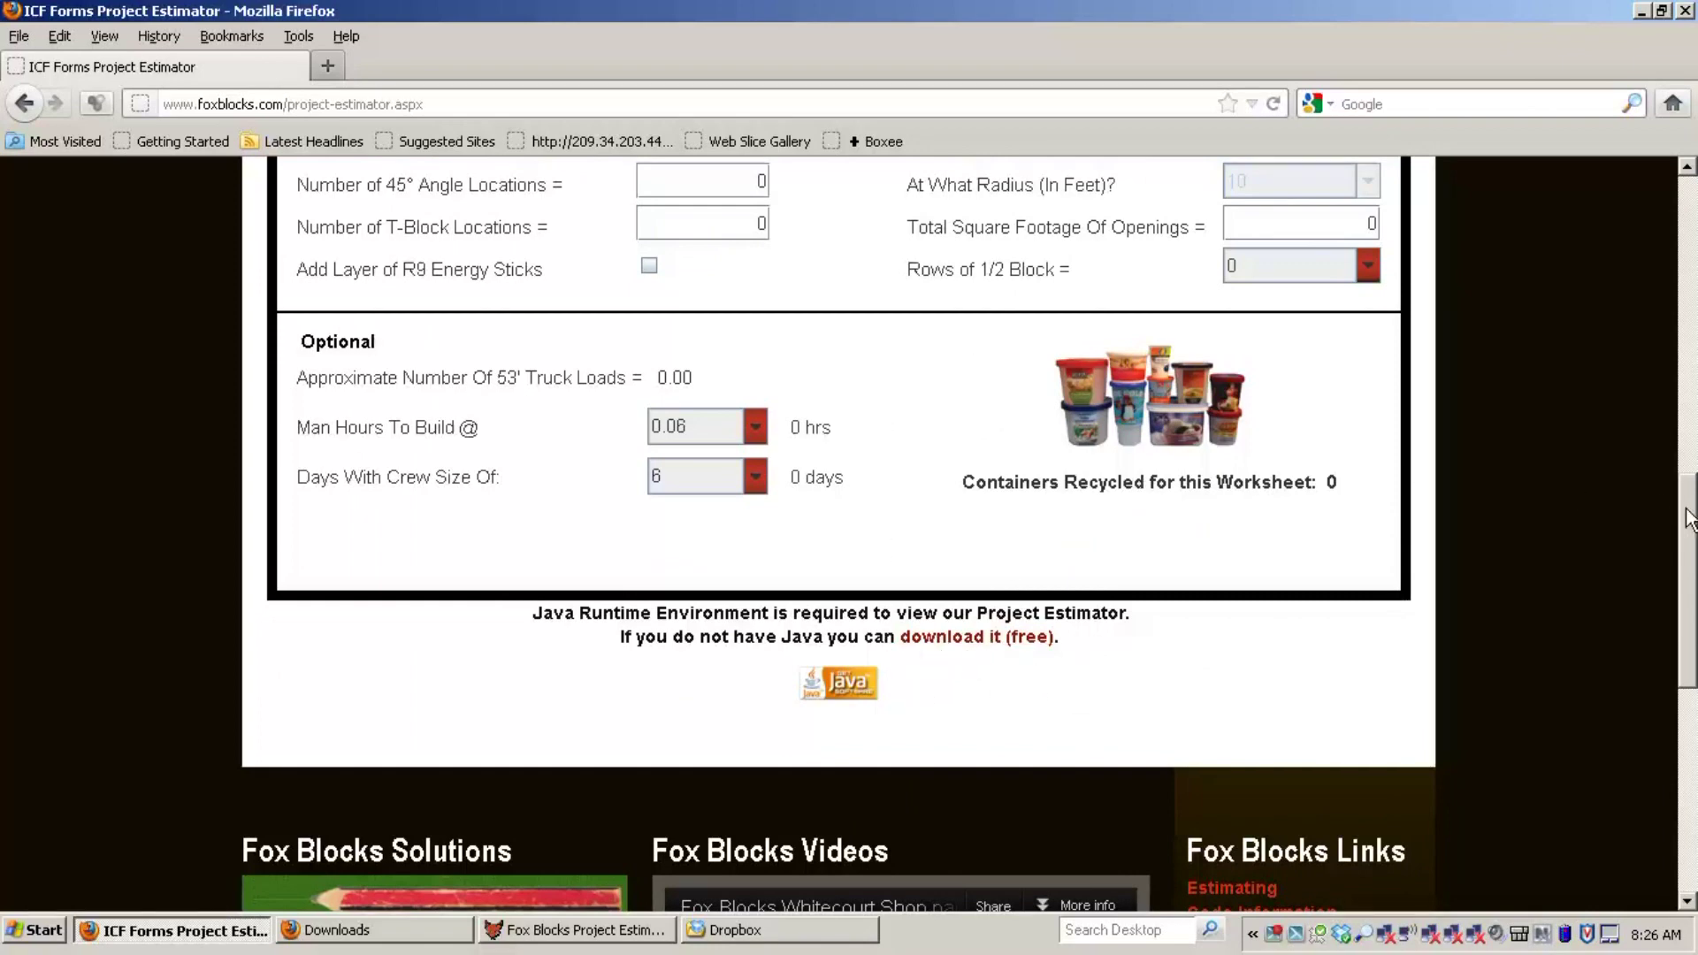
left_click_drag(1683, 520, 1690, 213)
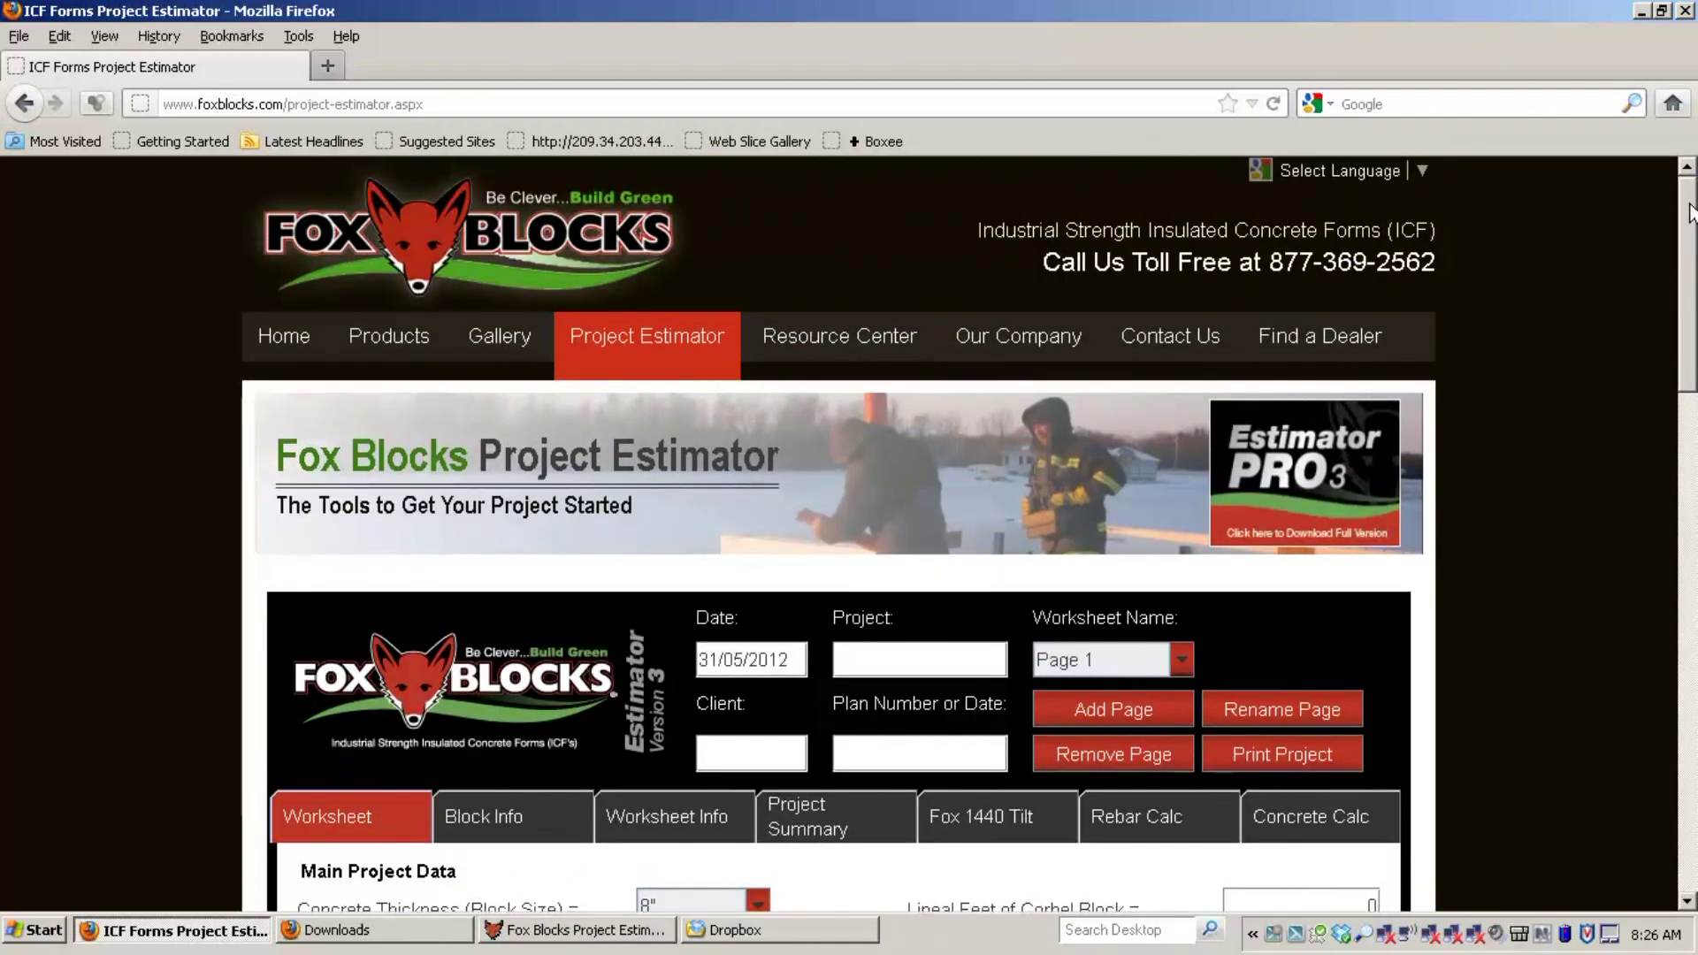
Step: Start the download of the full Estimator PRO 3 version from the Project Estimator page
left_click(1336, 508)
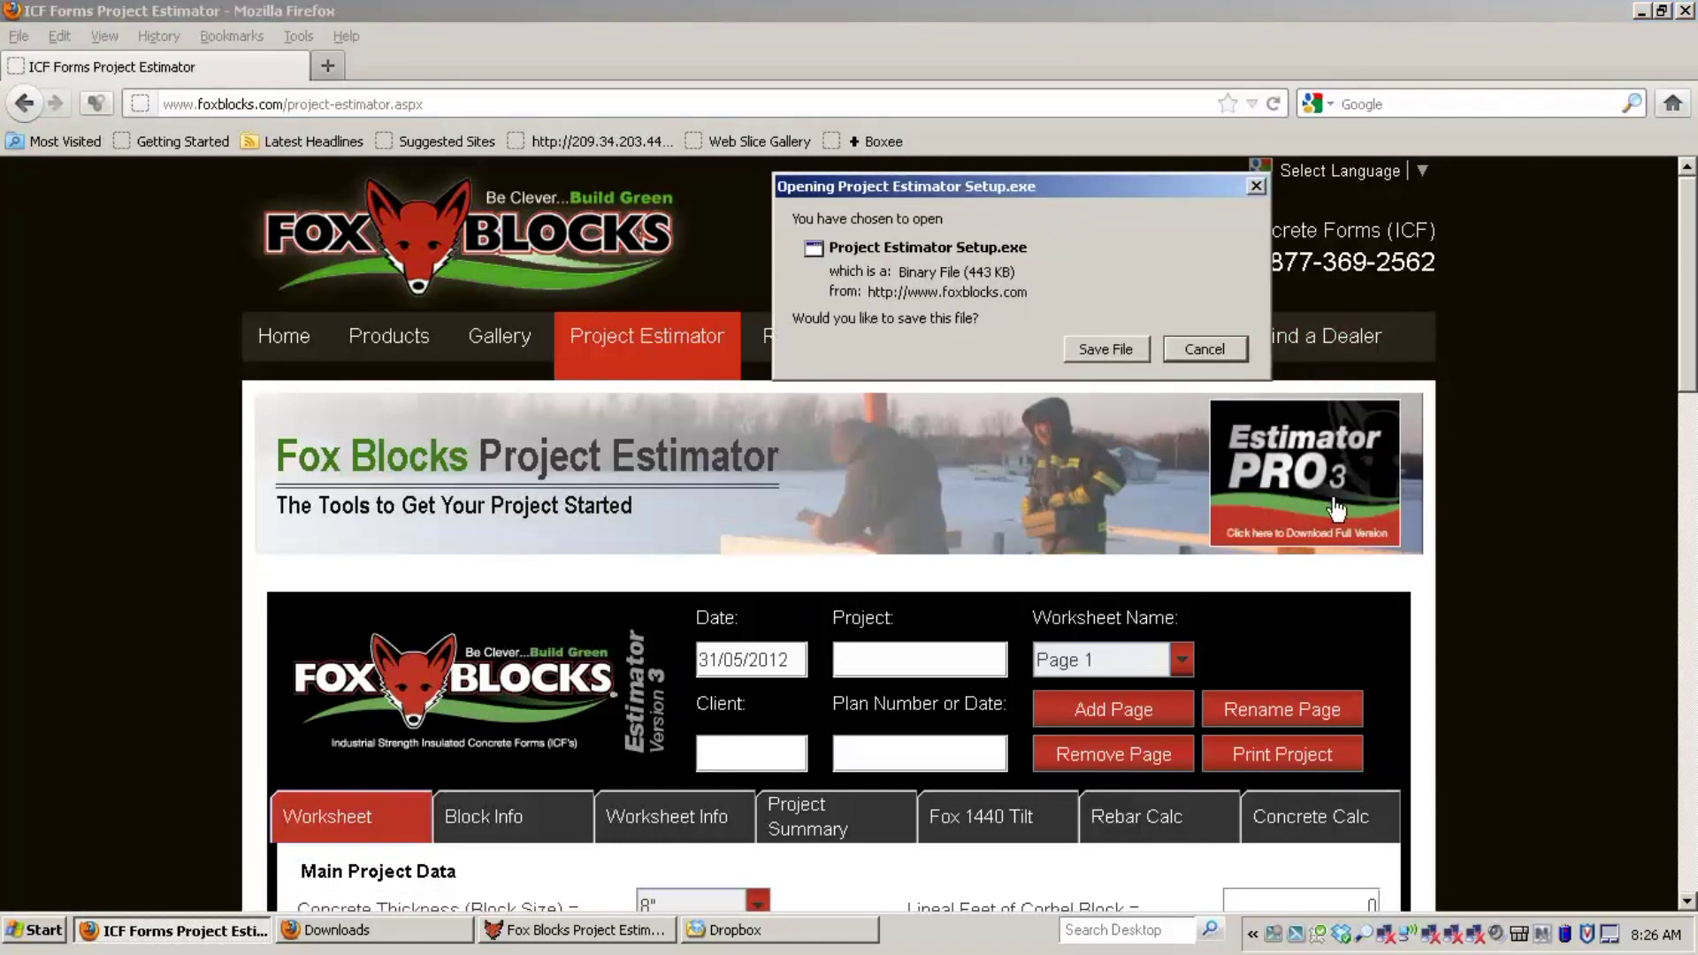
Step: Save Project Estimator Setup.exe (443 KB) to the computer
left_click(1106, 348)
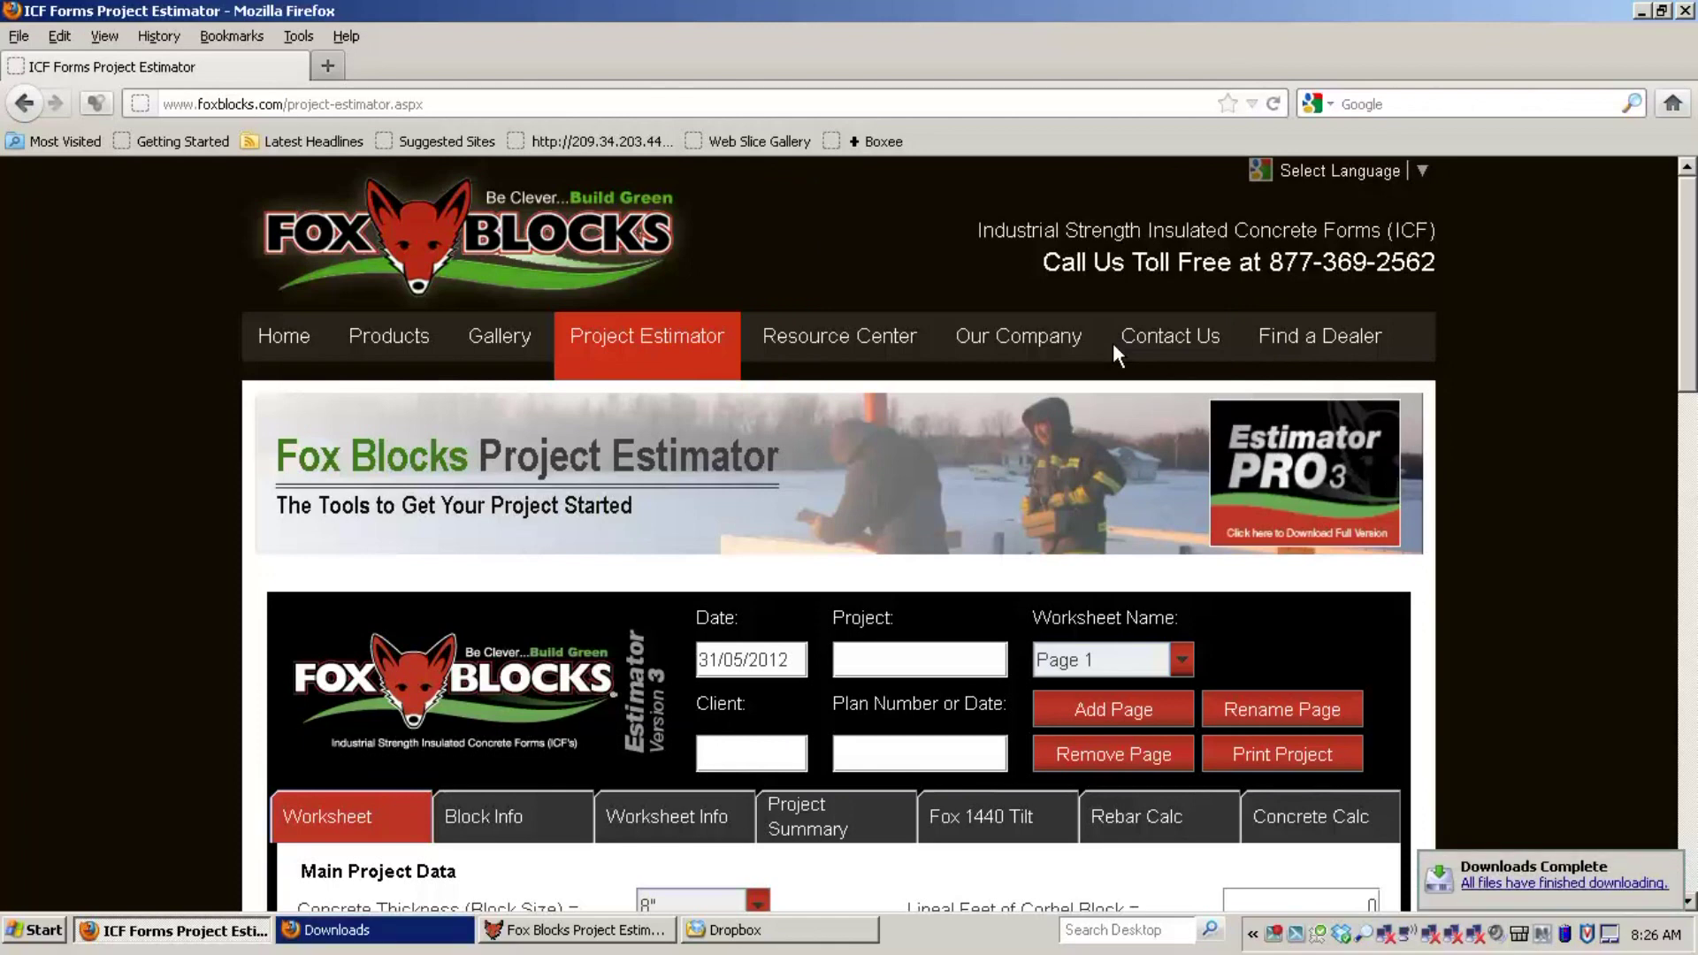
Step: Launch Project Estimator Setup(14).exe from the Downloads list and accept the unverified-publisher warning
left_click(351, 933)
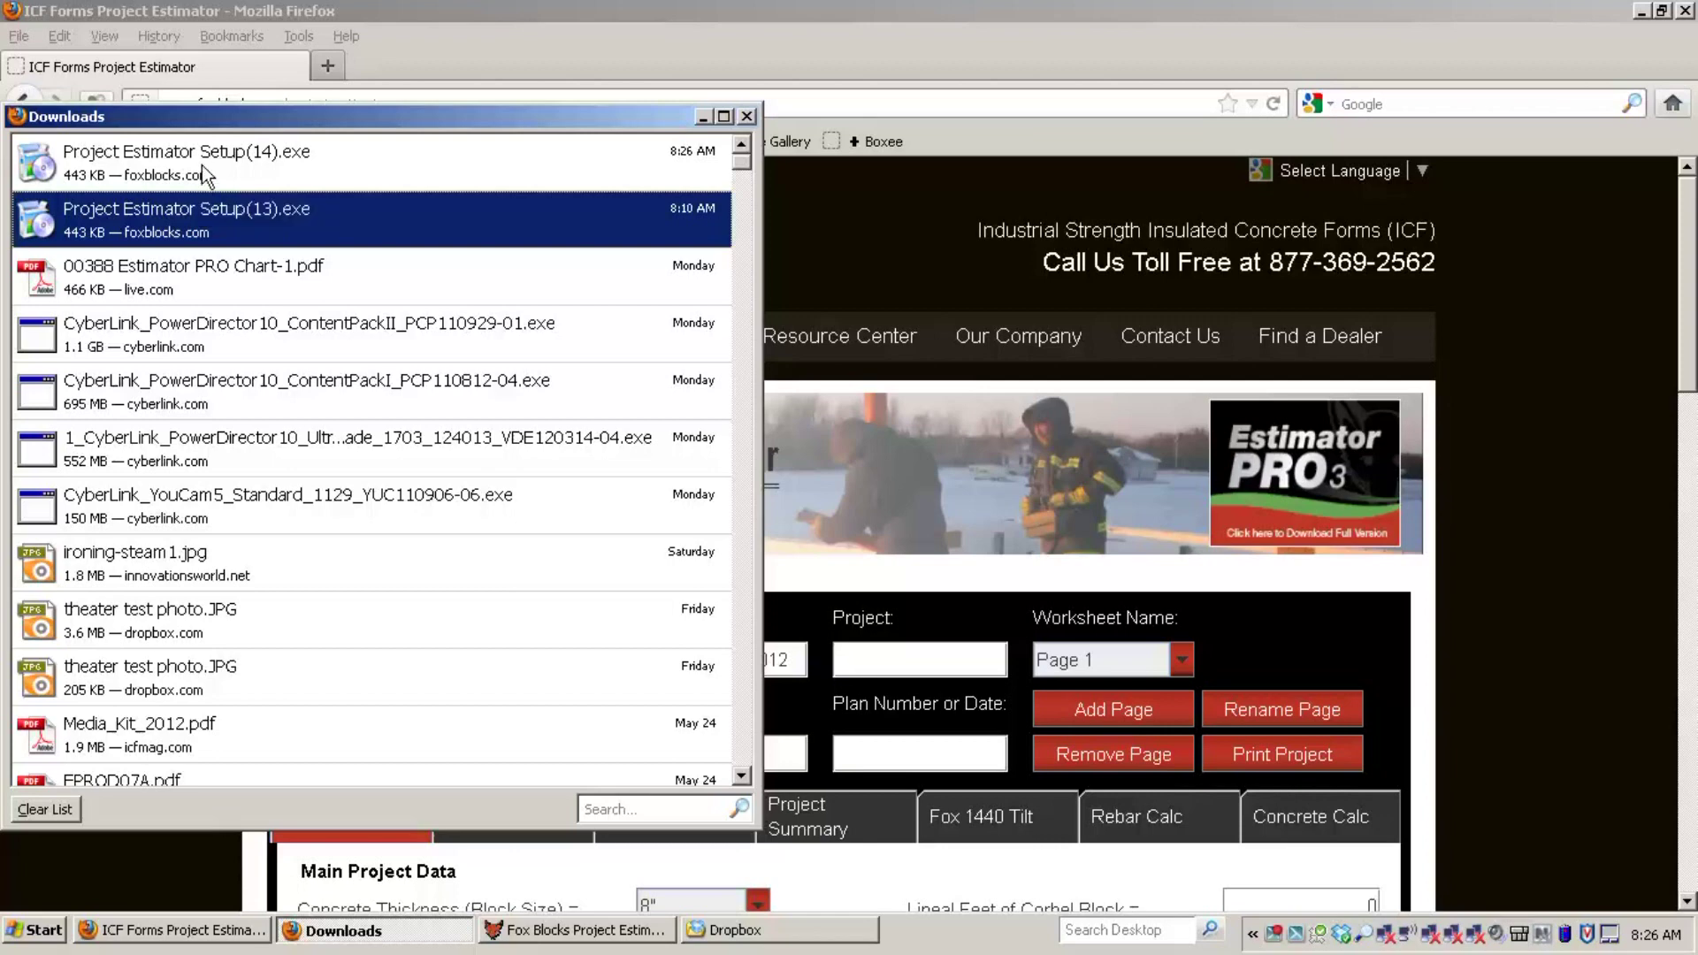
double_click(203, 164)
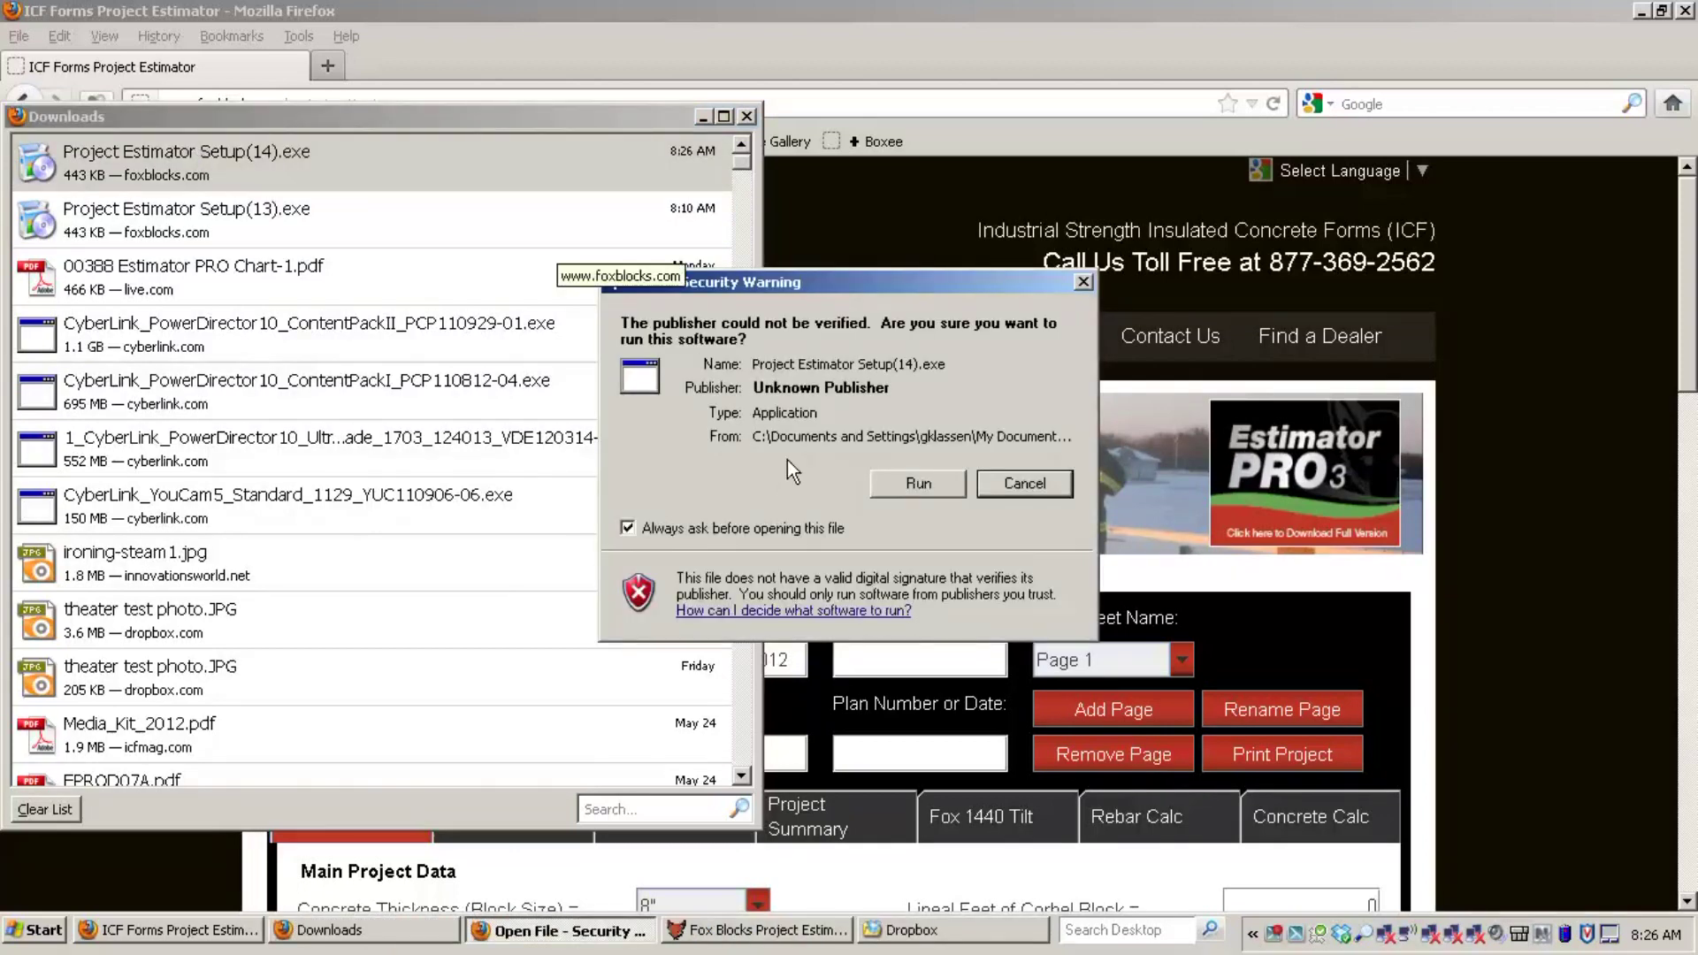
left_click(928, 480)
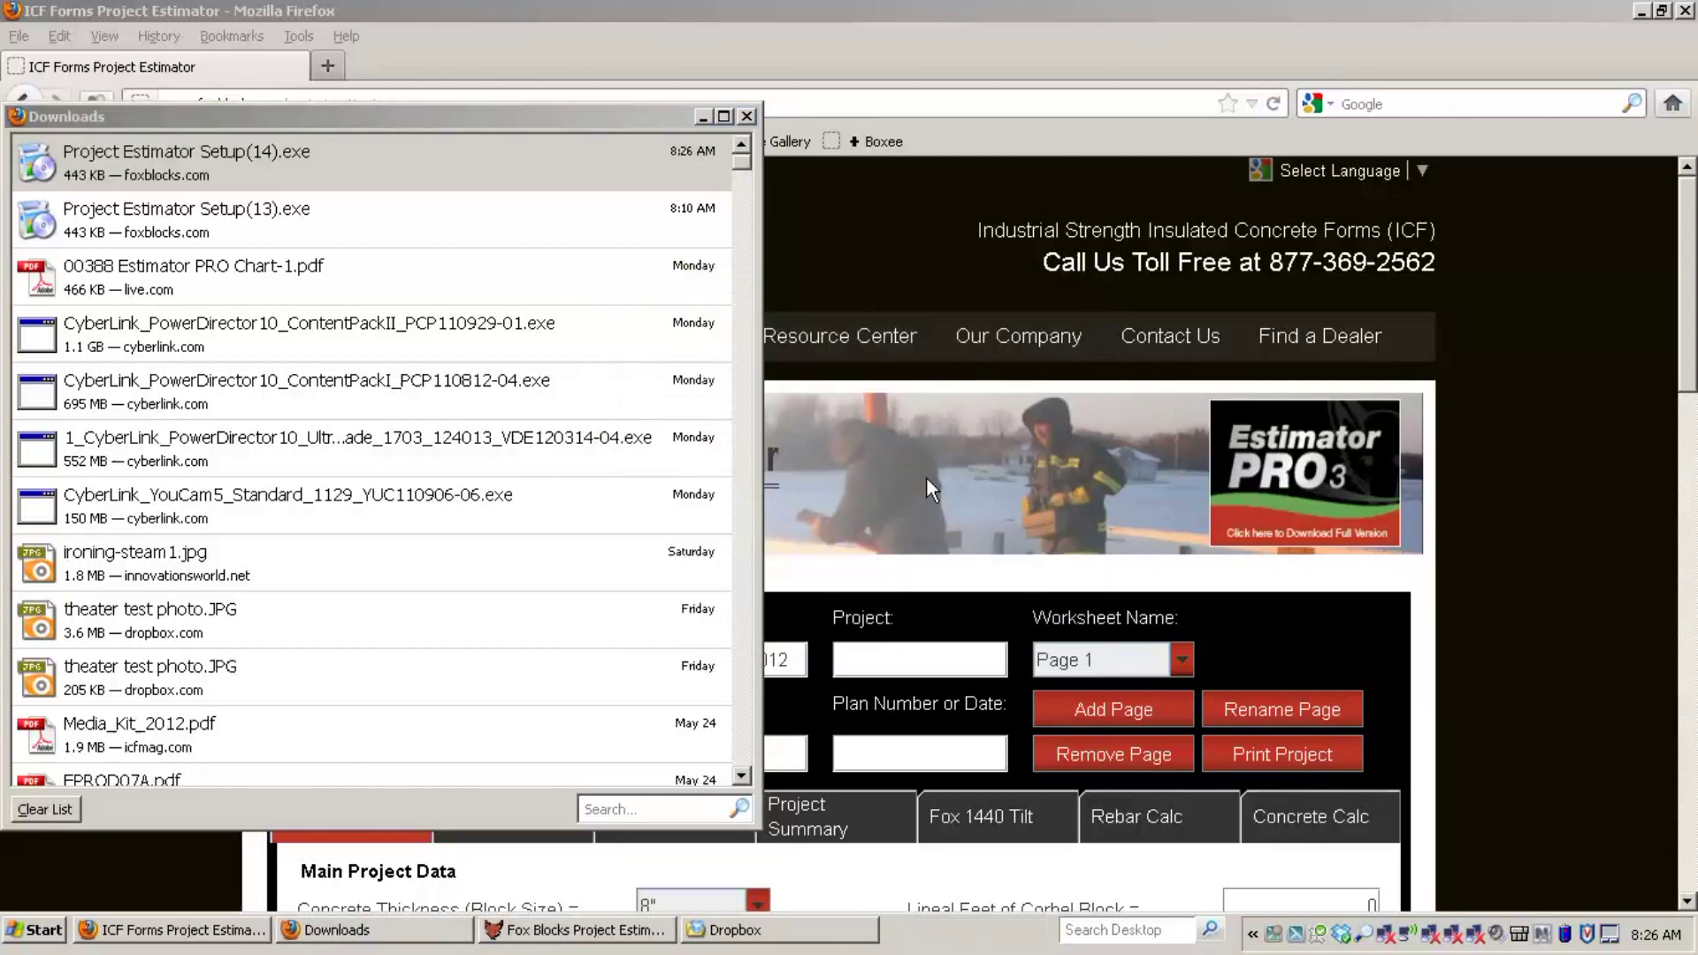